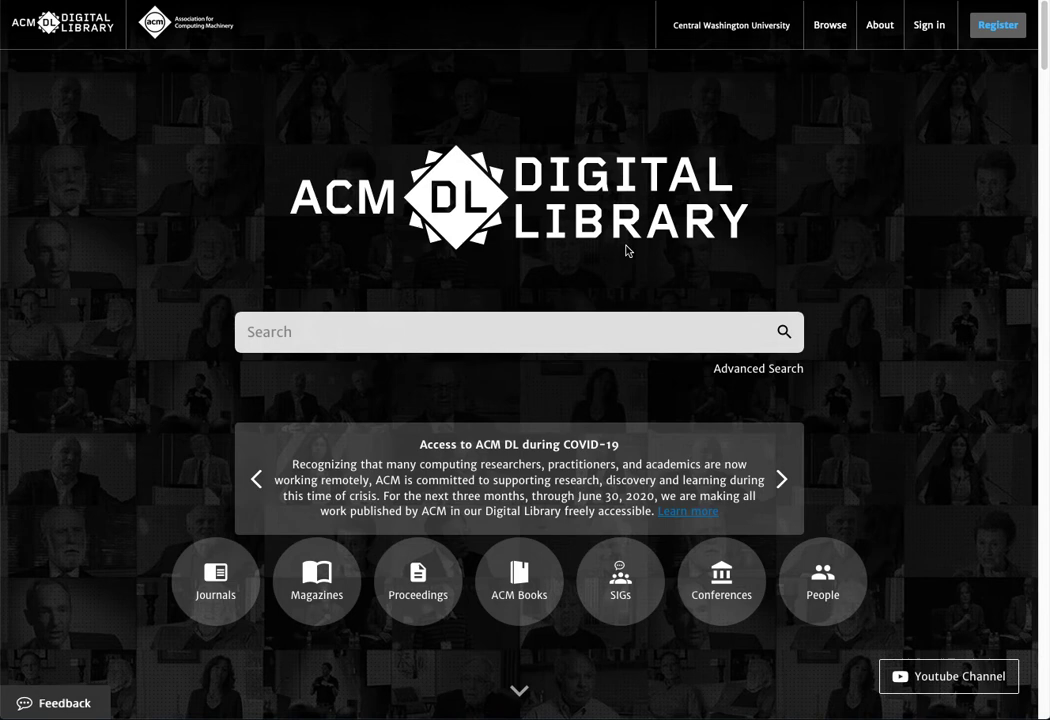
Step: Search the ACM Digital Library for 'artificial intelligence' from the main search box
click(373, 341)
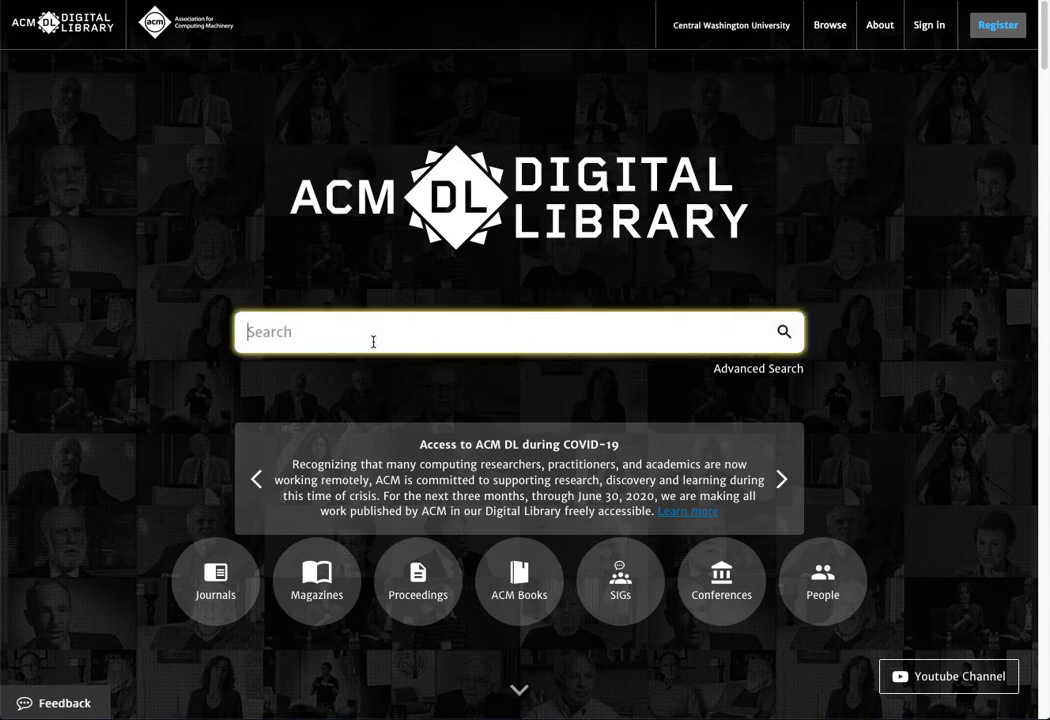
text(a)
key(BackSpace)
text(artificial )
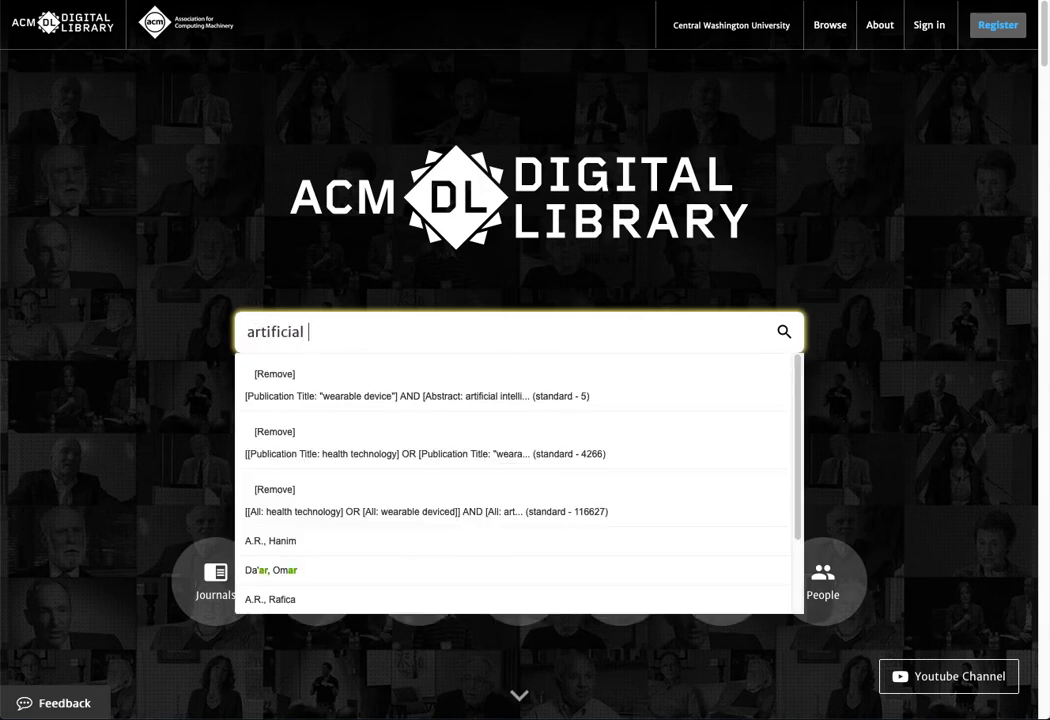
text(intelligence)
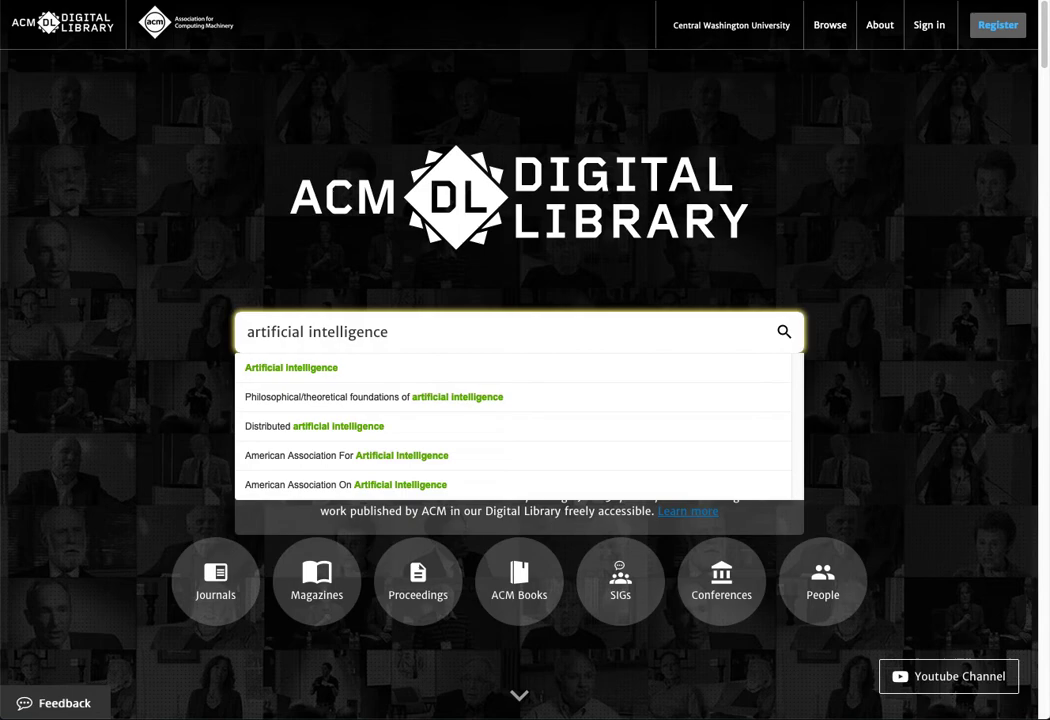
key(Return)
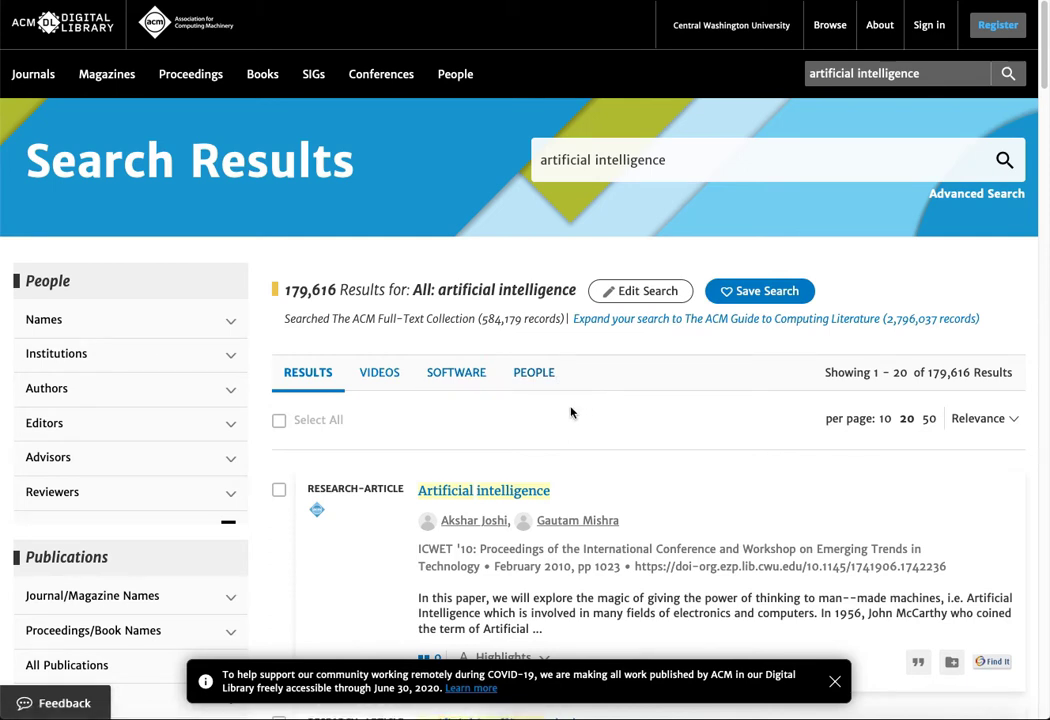
Step: Expand the All Publications facet to see counts for Proceedings, Journals, Newsletters, Magazines and Books
scroll(254, 384, down, 3)
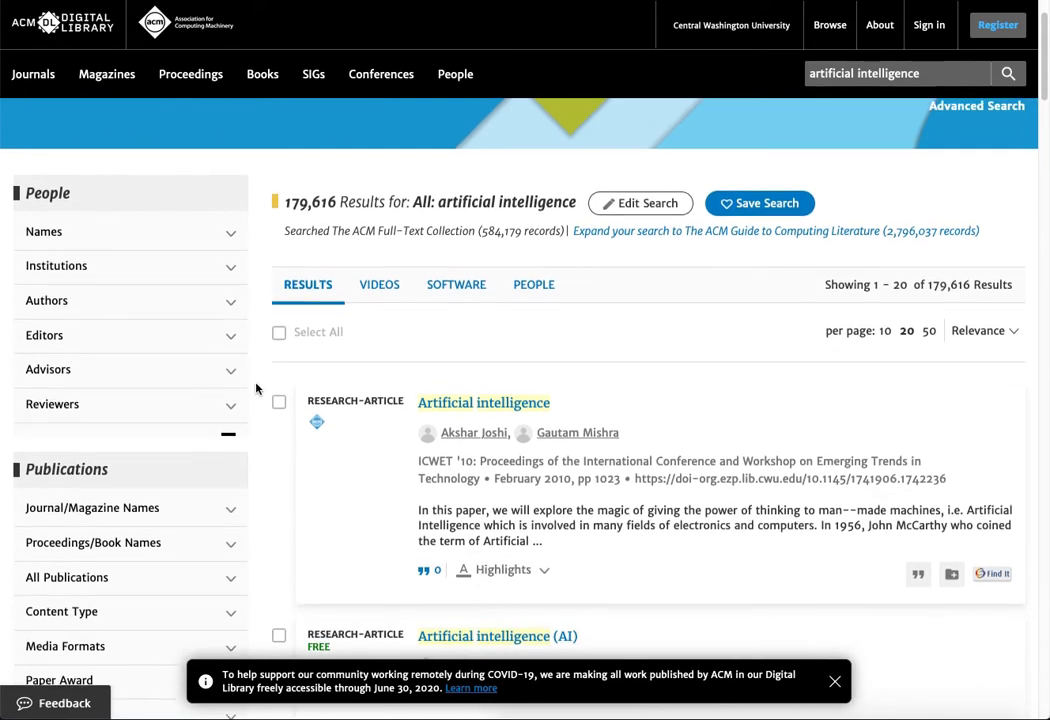
scroll(256, 388, down, 4)
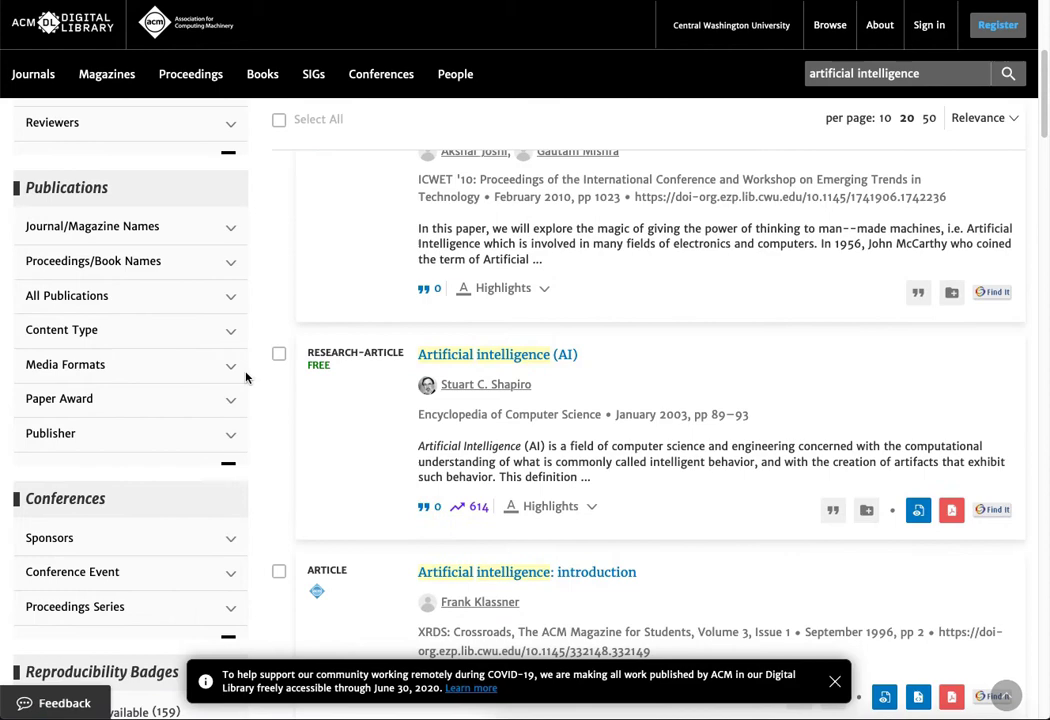
click(228, 296)
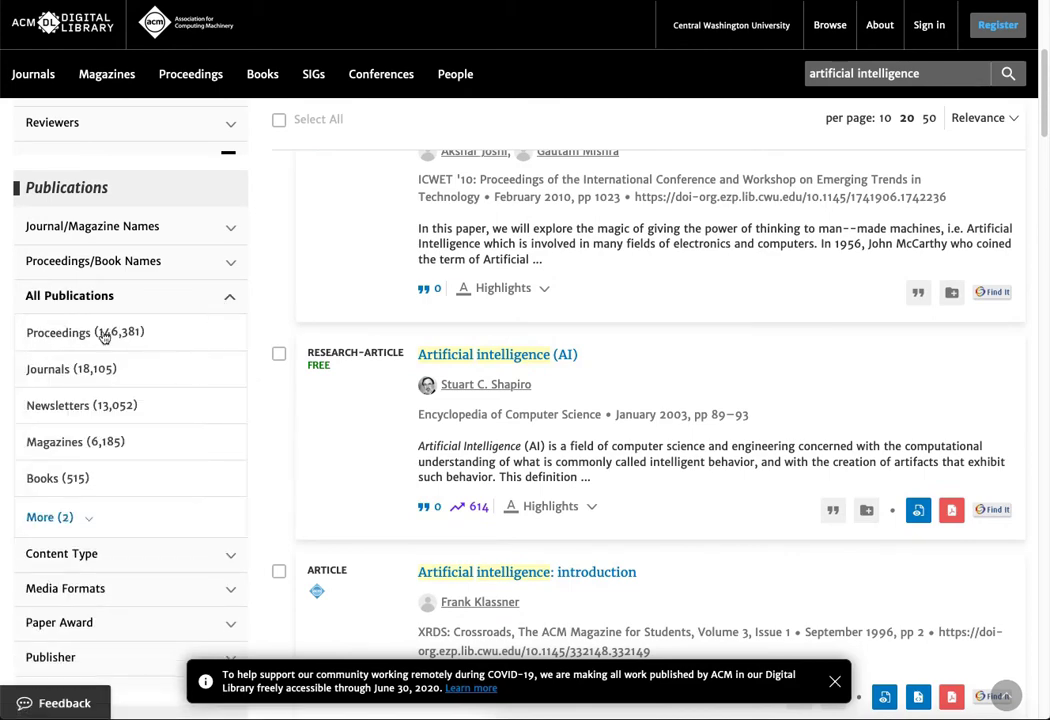
scroll(152, 440, down, 1)
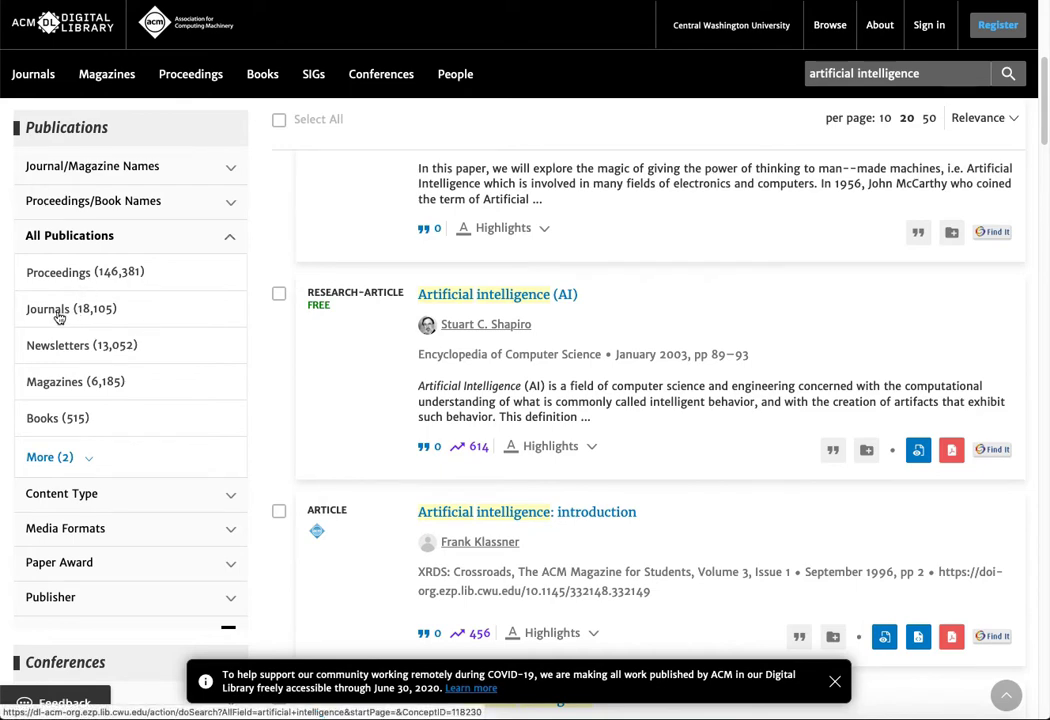
Step: Narrow the artificial intelligence results to Journals published in the Past 2 years
click(59, 316)
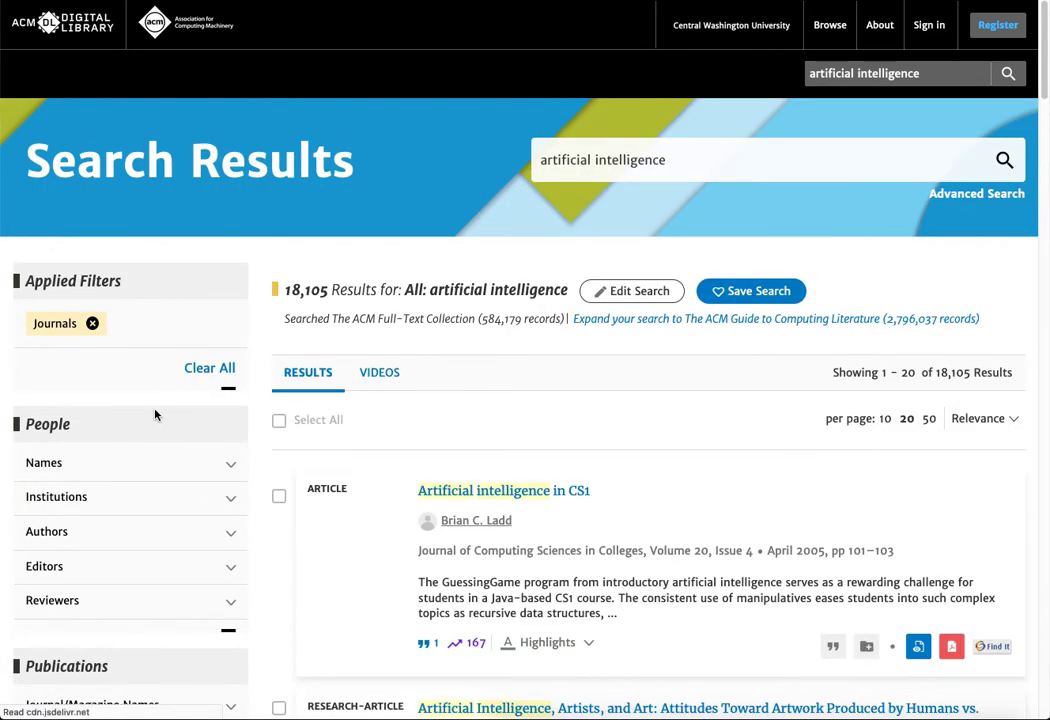
scroll(155, 414, down, 3)
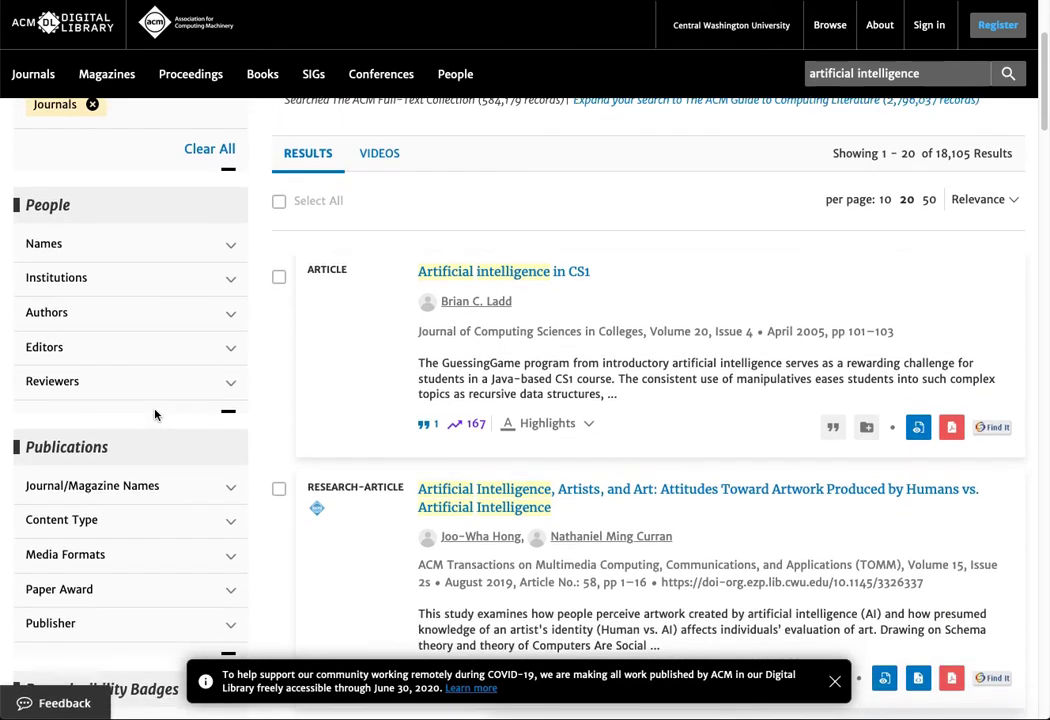
scroll(155, 414, down, 8)
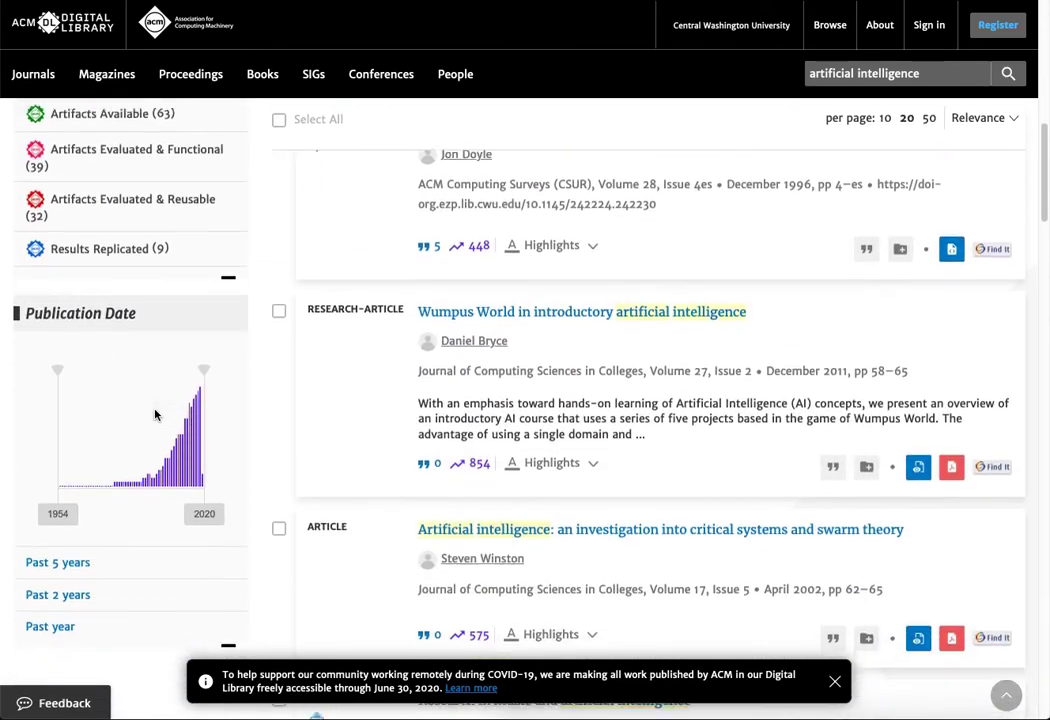
scroll(155, 414, down, 1)
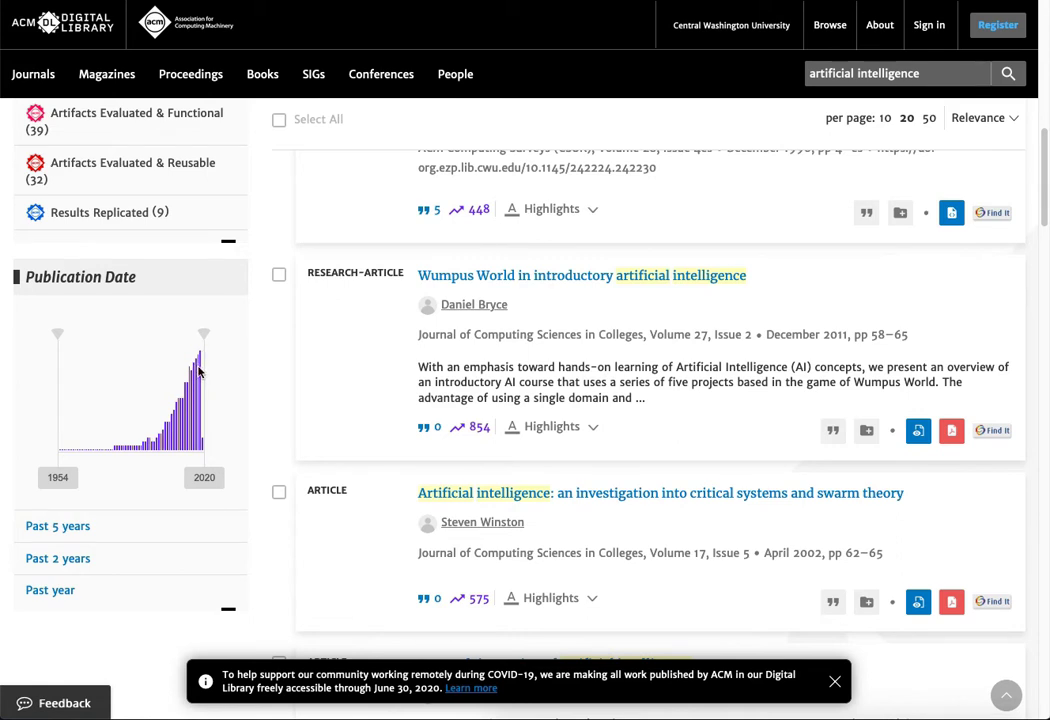
click(64, 559)
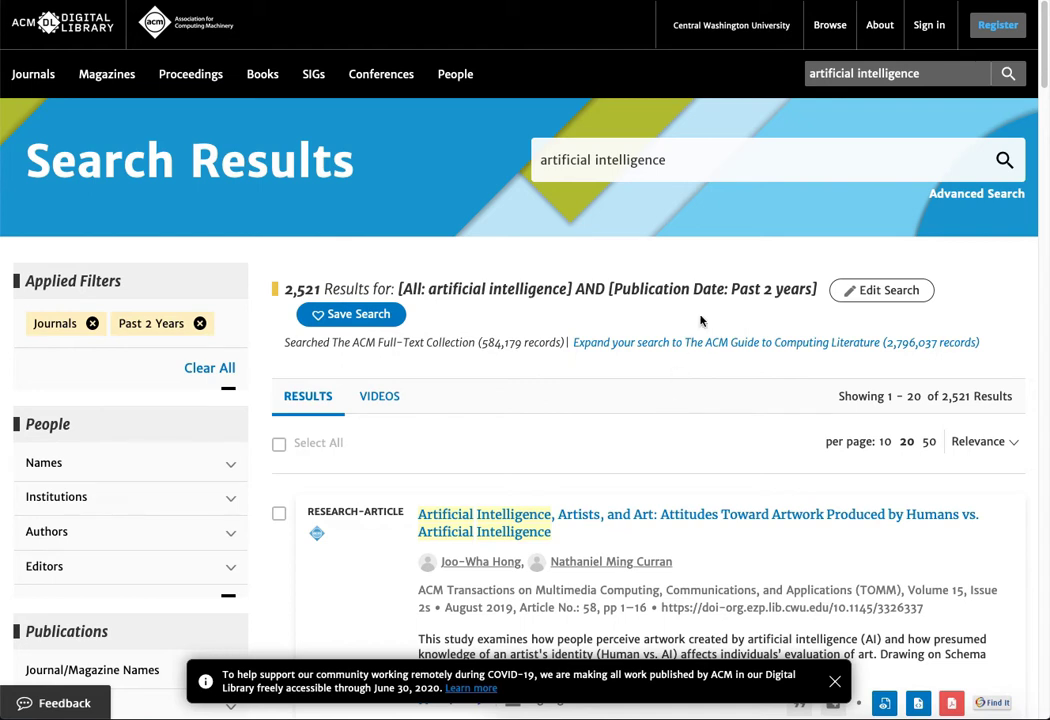
Step: Open Advanced Search and enter artificial intelligence AND "wearable technology" as the first term
click(976, 198)
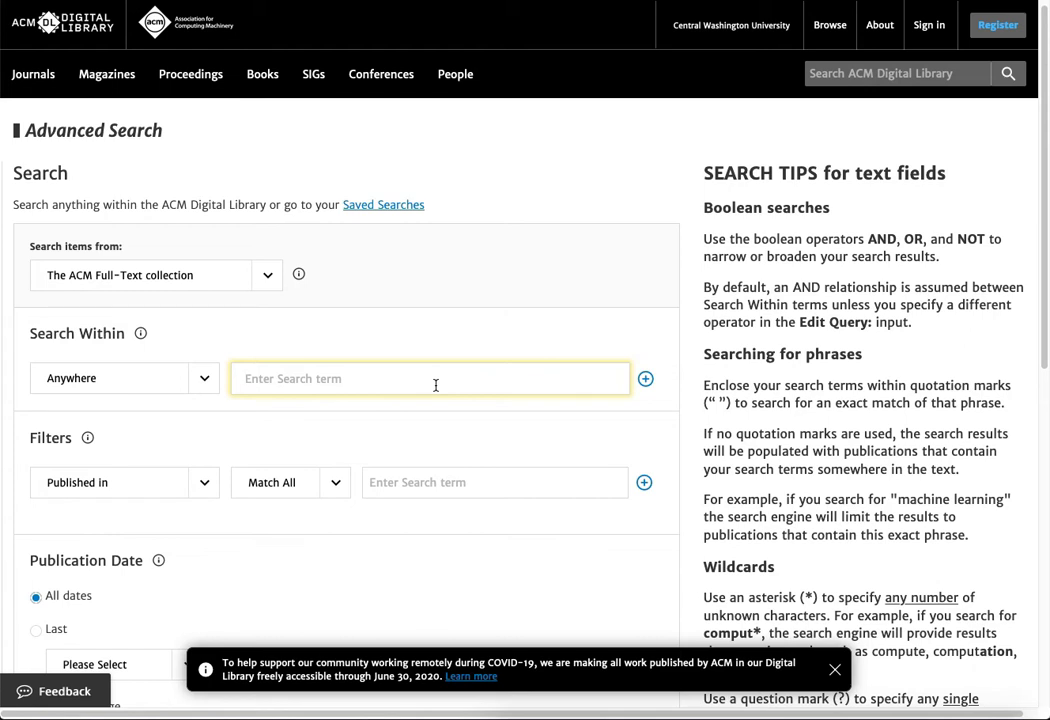
text(at)
text(tifi)
text(cial )
text(i)
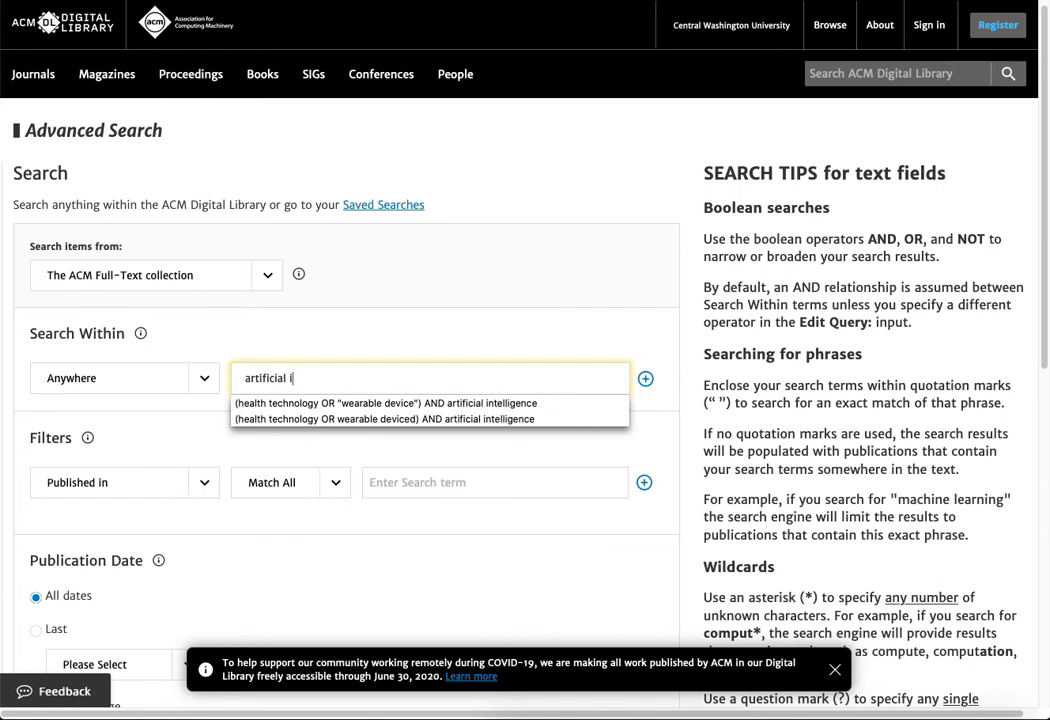
text(ntelligence AND)
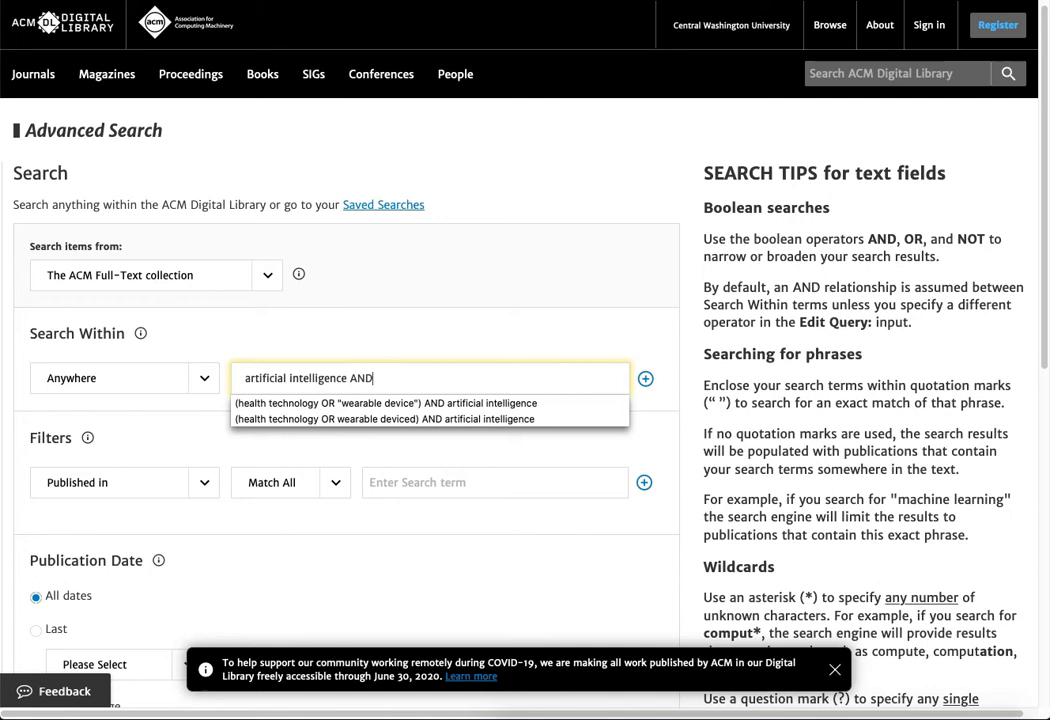
text( "w)
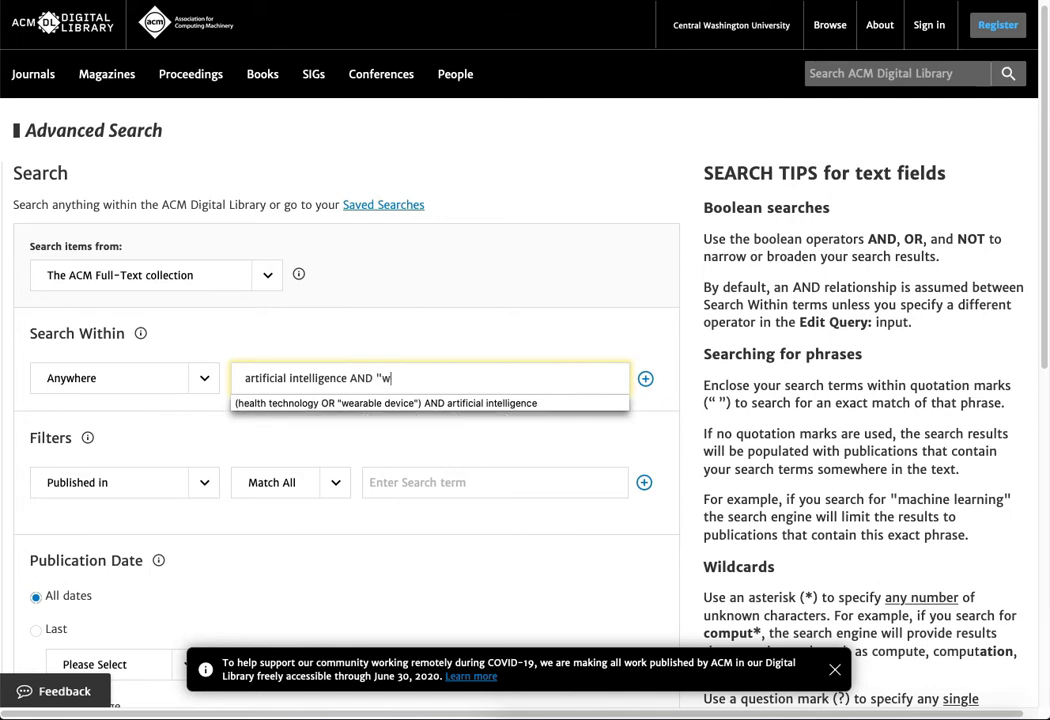
text(earable technology)
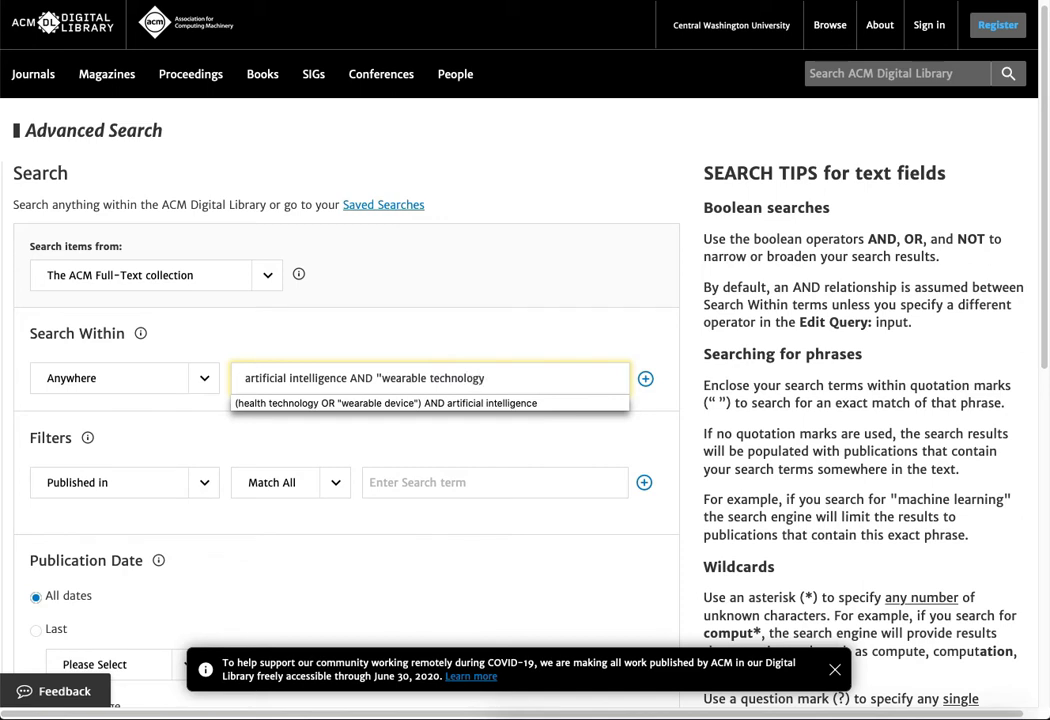
text(")
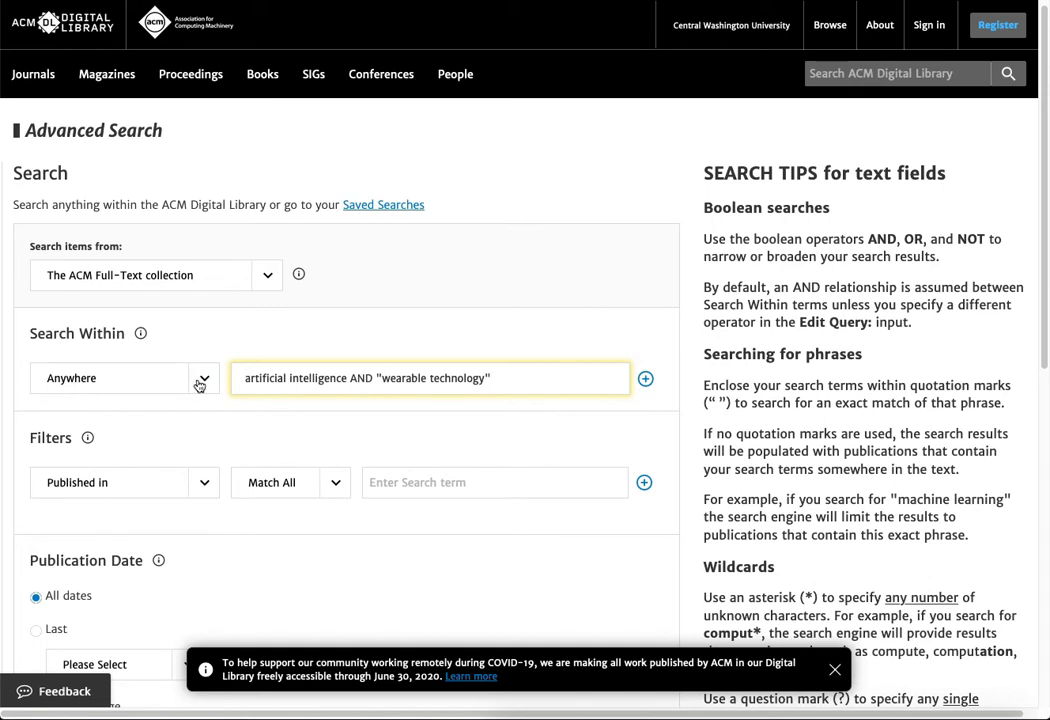
Step: Add a second search row and move 'artificial intelligence' from the first term into it
click(645, 378)
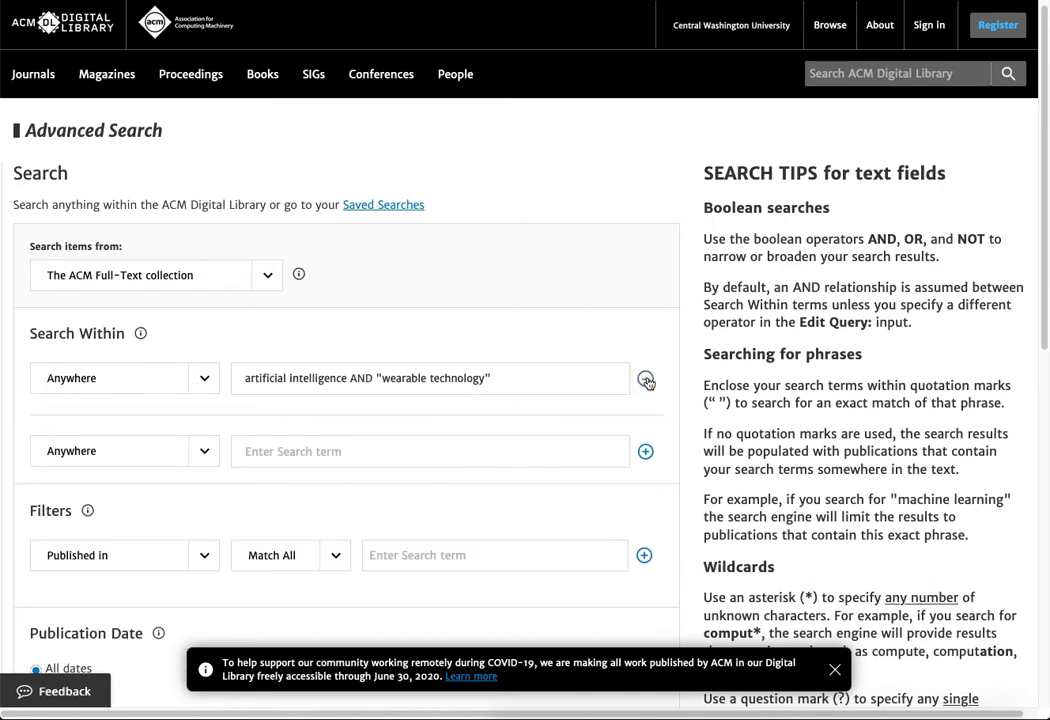
drag(349, 378, 209, 379)
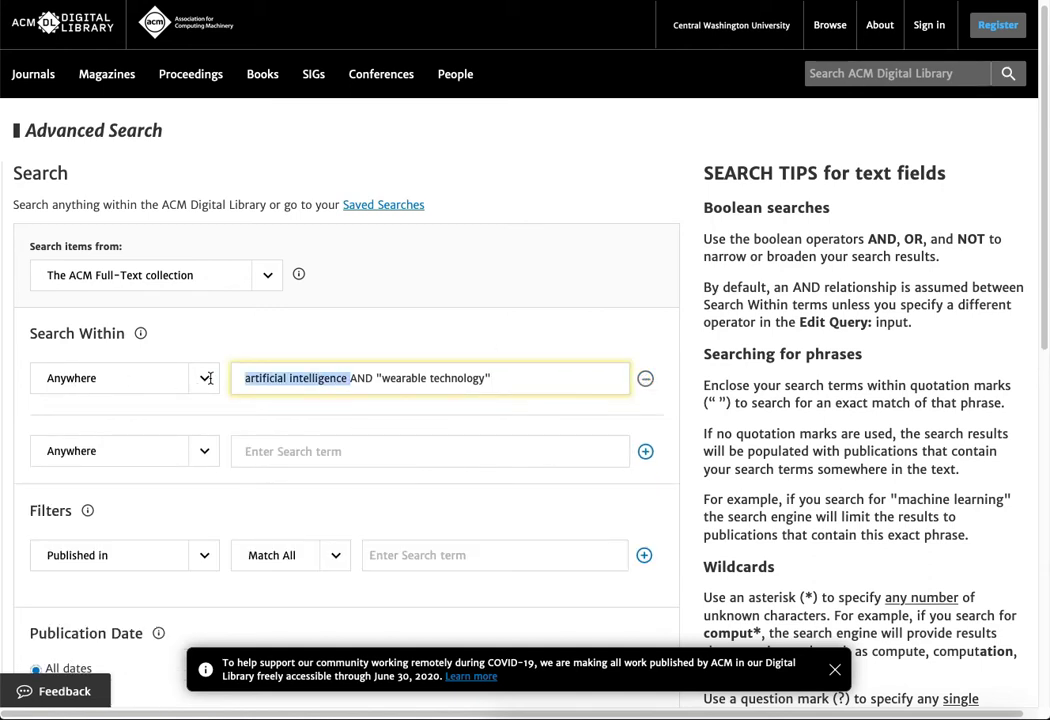
key(ctrl+x)
click(268, 447)
key(ctrl+v)
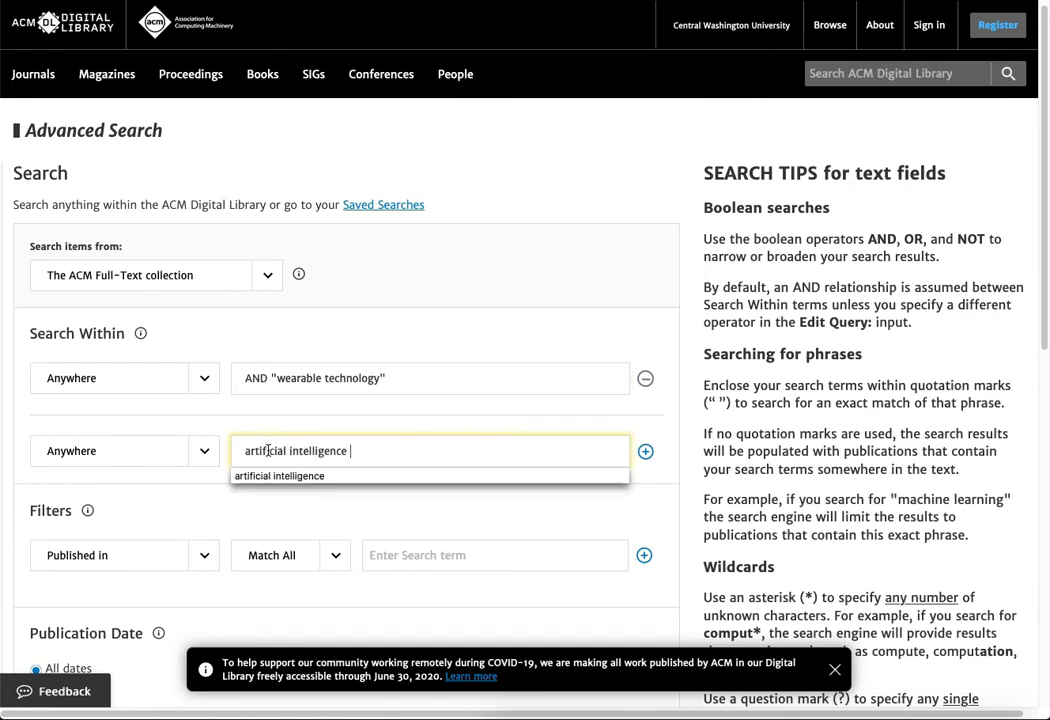
Step: Make the first term read "wearable technology" OR "wearable device", correcting the typo
click(394, 370)
drag(270, 378, 227, 378)
key(BackSpace)
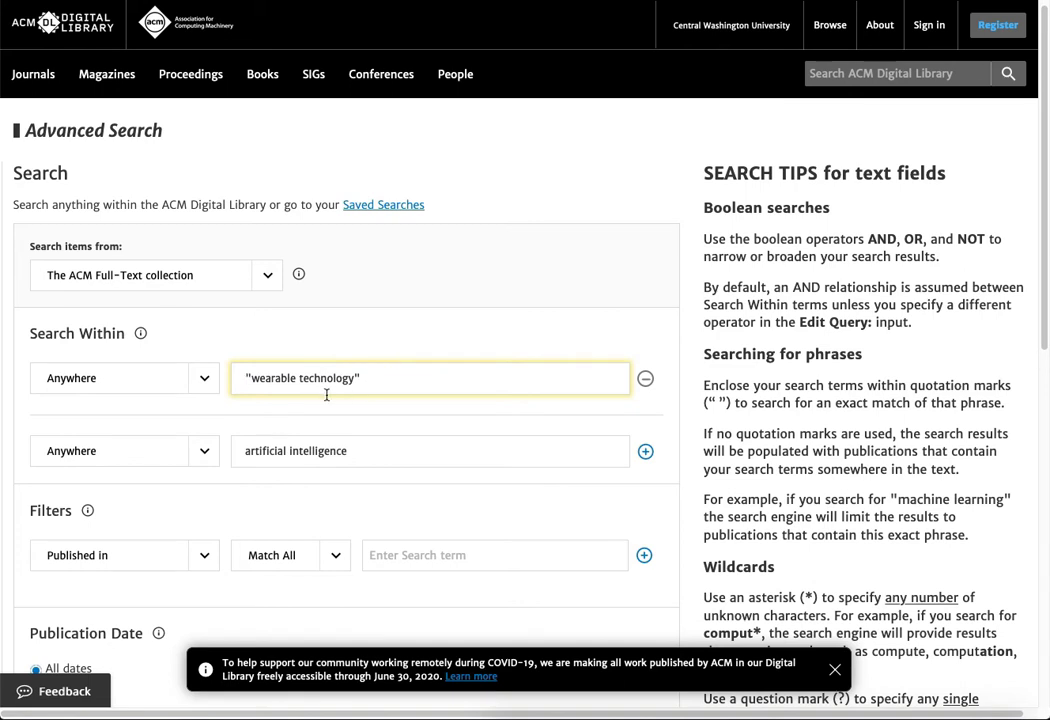
click(380, 377)
text(OR "wearable)
text(decice)
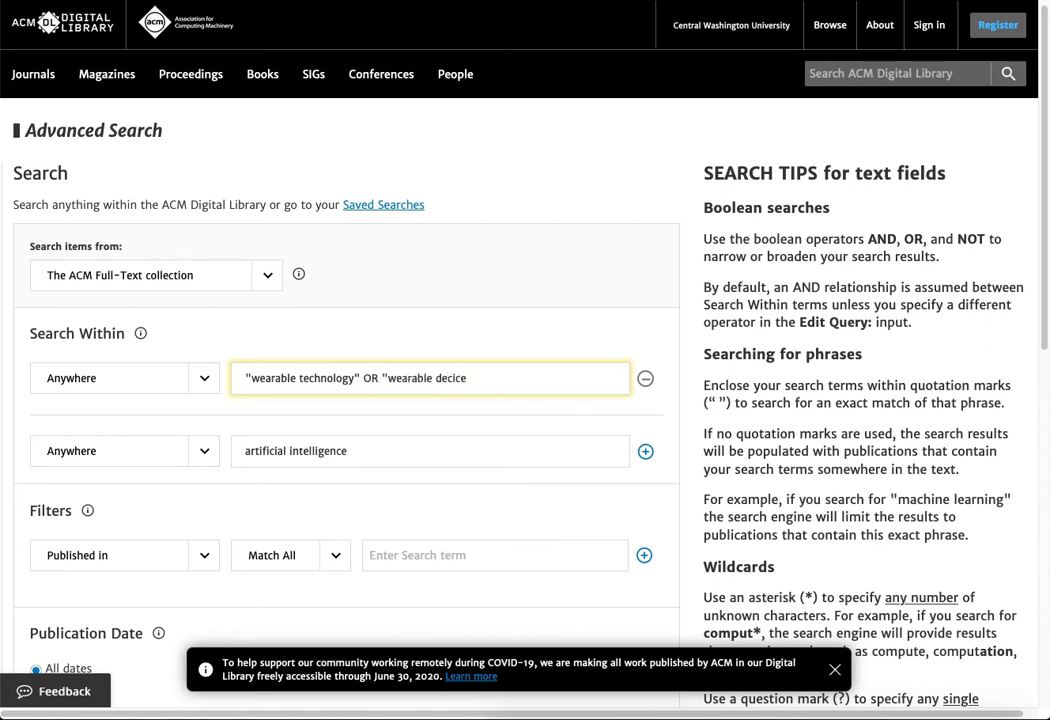
text(")
click(453, 378)
key(BackSpace)
text(v)
click(201, 386)
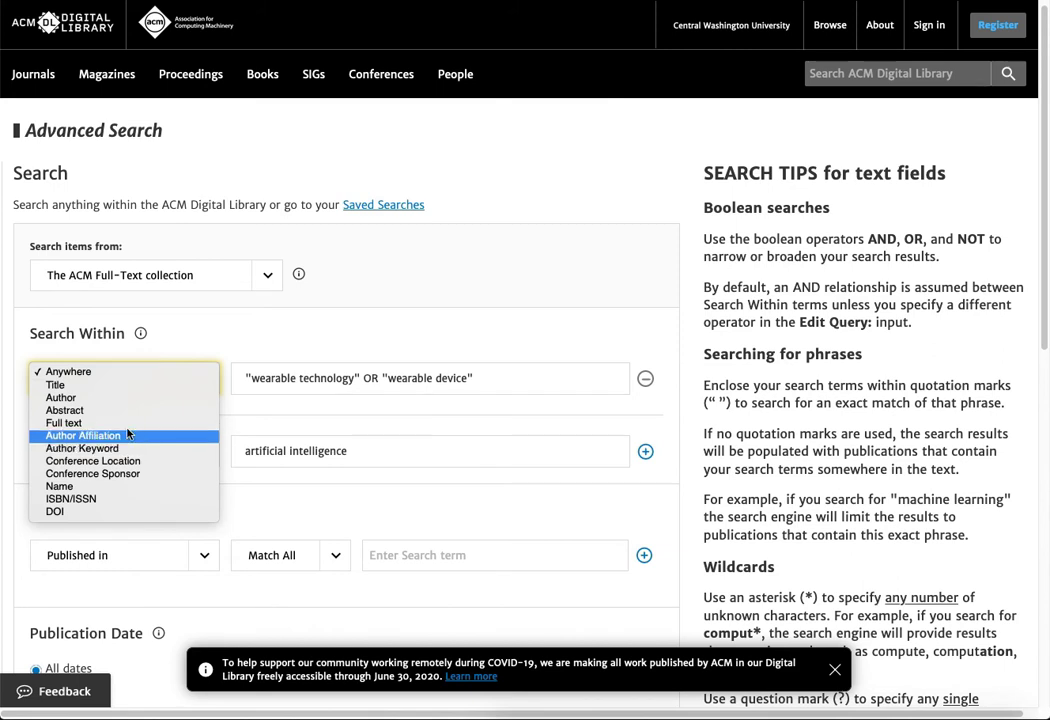
Step: Set the first row's Search Within scope to Title and the second row's to Abstract
click(62, 388)
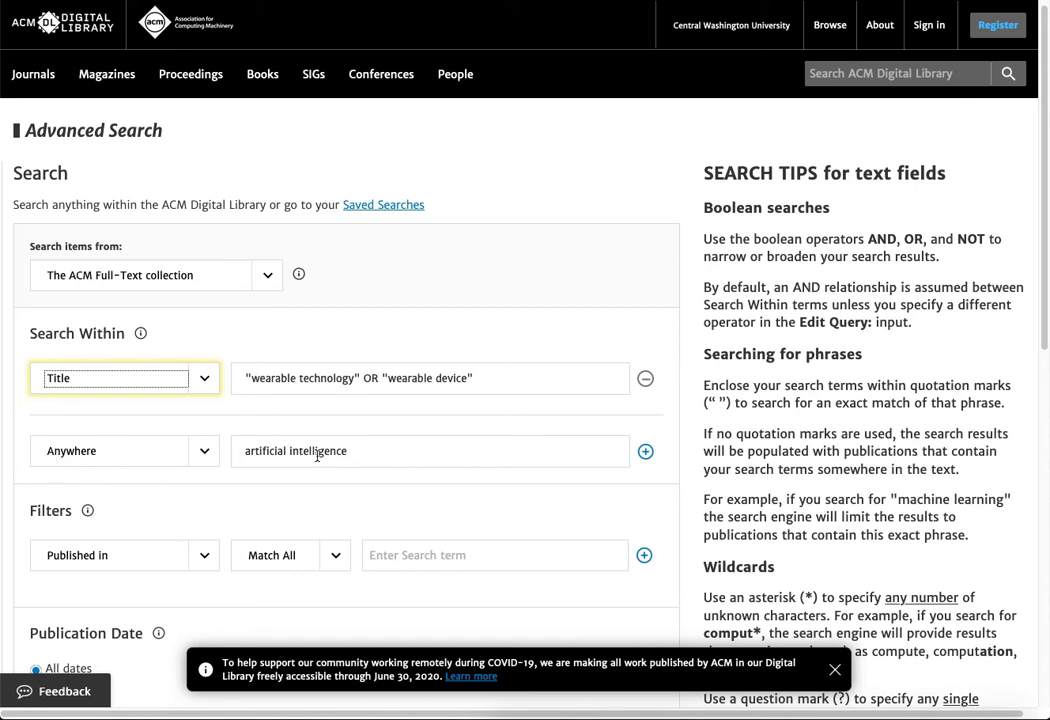
click(196, 460)
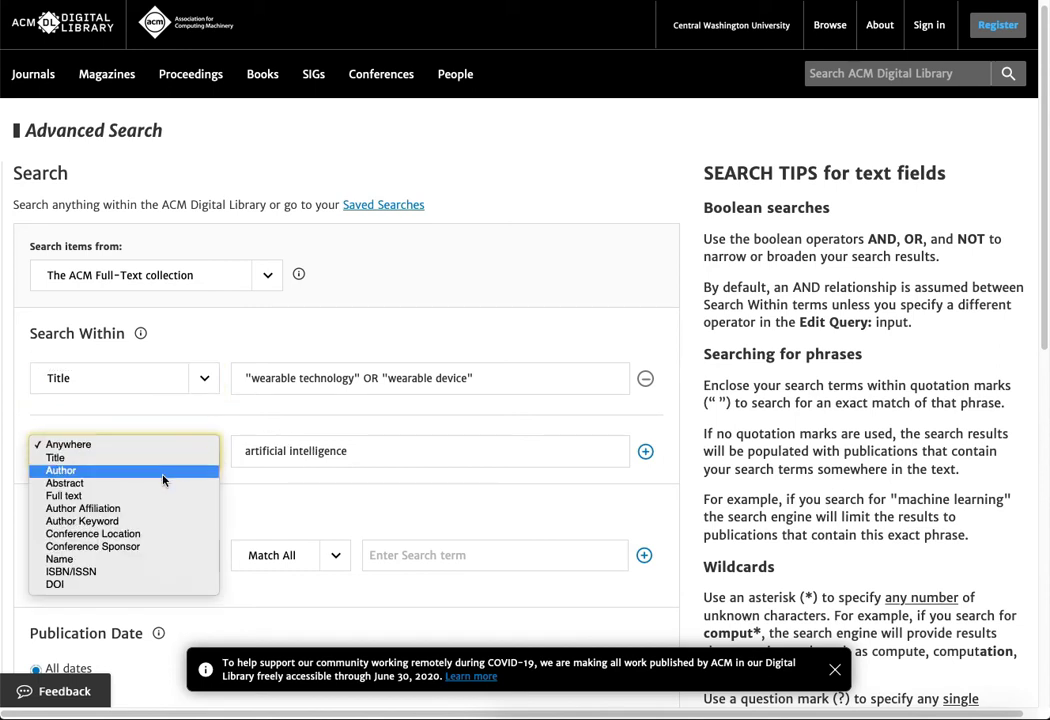
click(157, 486)
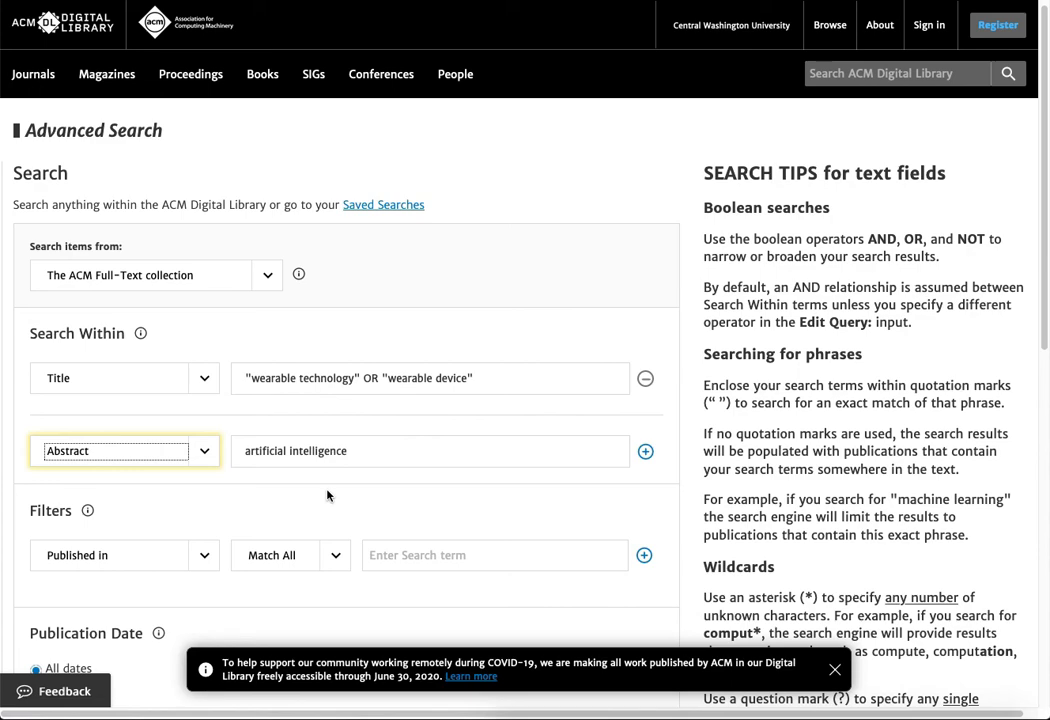
Step: Run the advanced search and scroll through its 7 results, led by 'Finger Recognition Using a Wearable Device while Typing'
scroll(448, 464, down, 5)
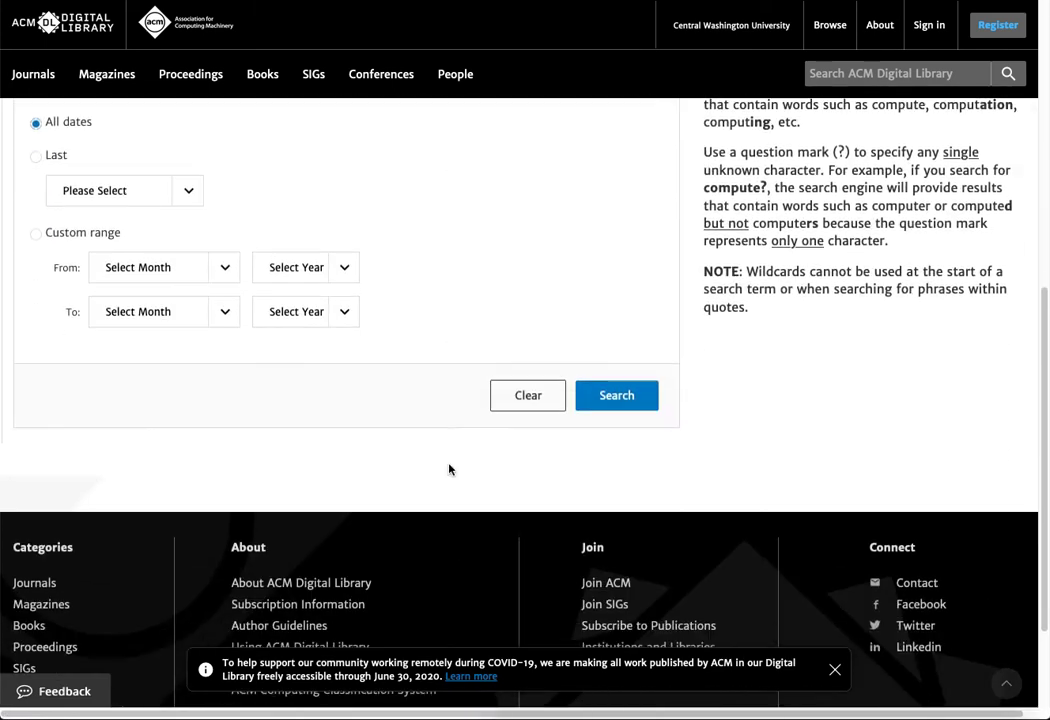
click(613, 366)
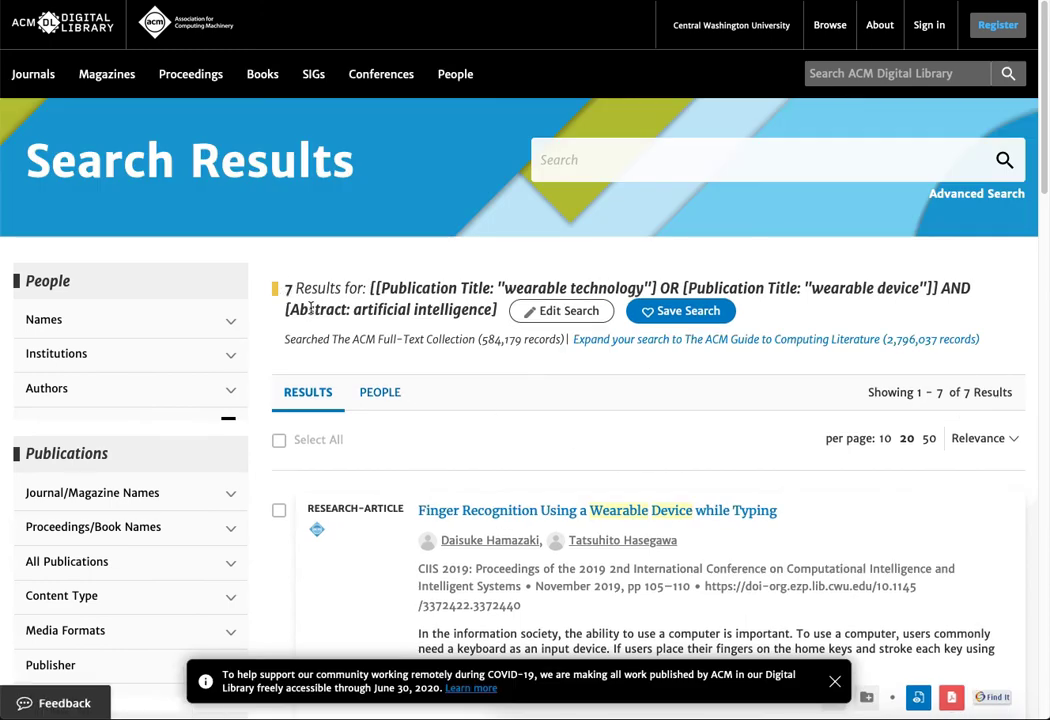
scroll(617, 406, down, 1)
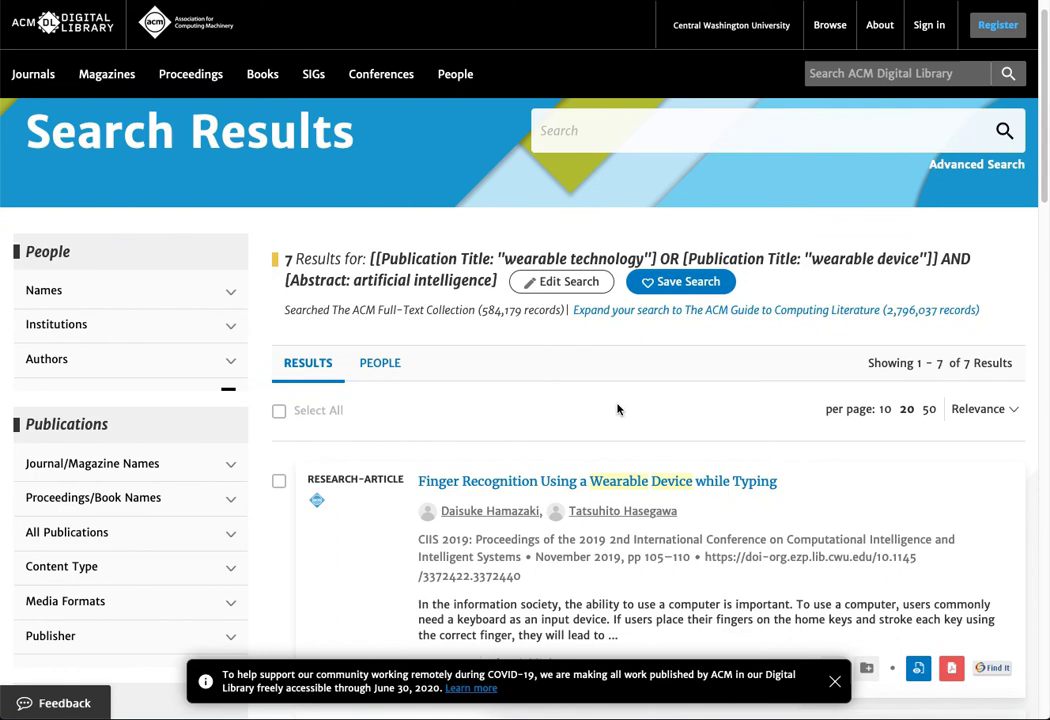
scroll(617, 408, down, 2)
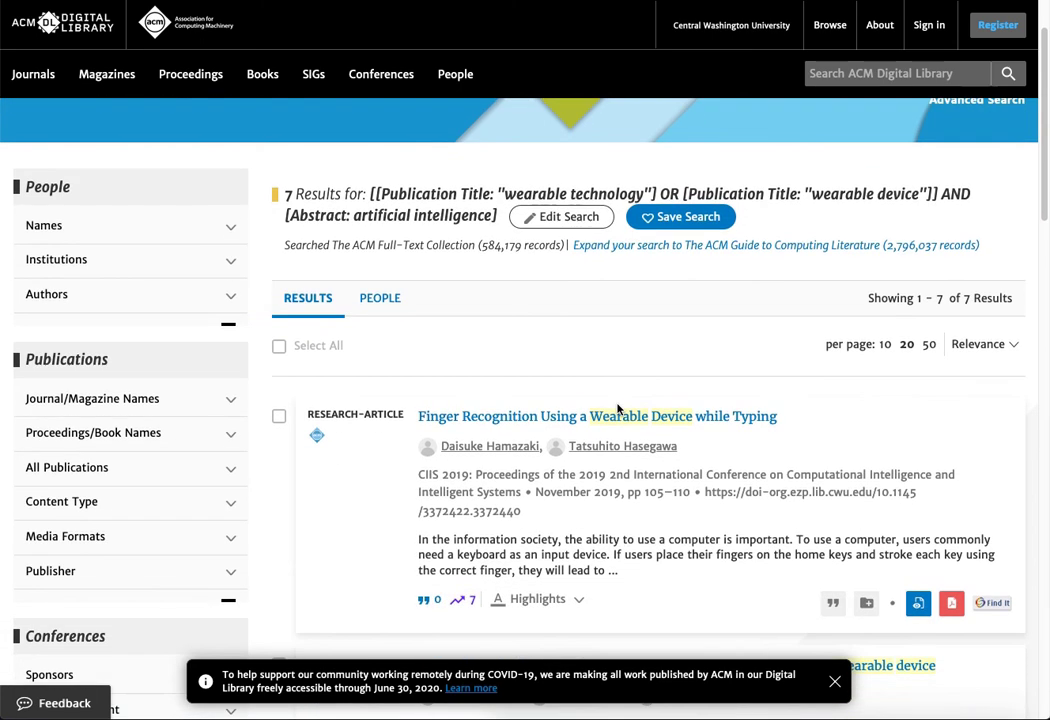
scroll(348, 489, down, 2)
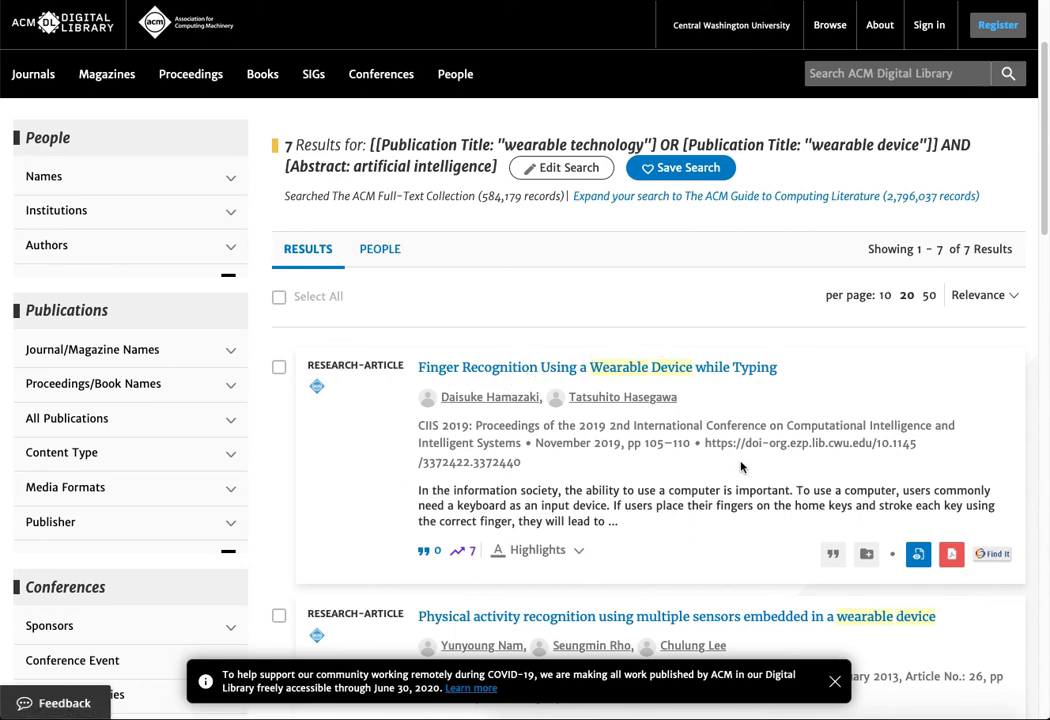
scroll(739, 400, down, 1)
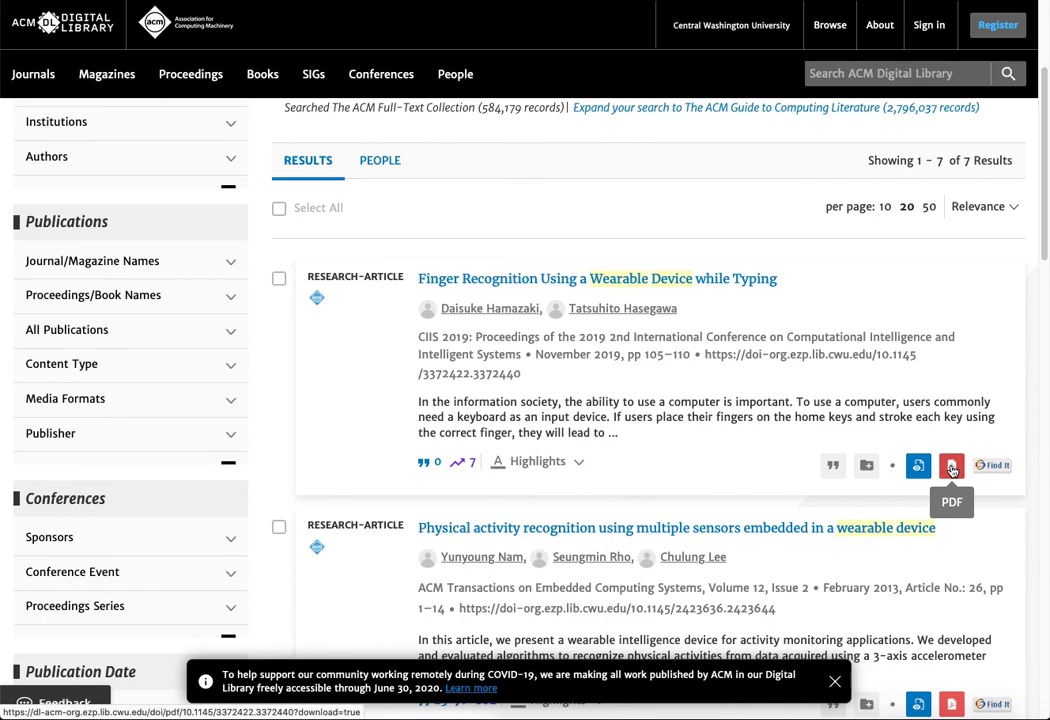
scroll(697, 472, down, 3)
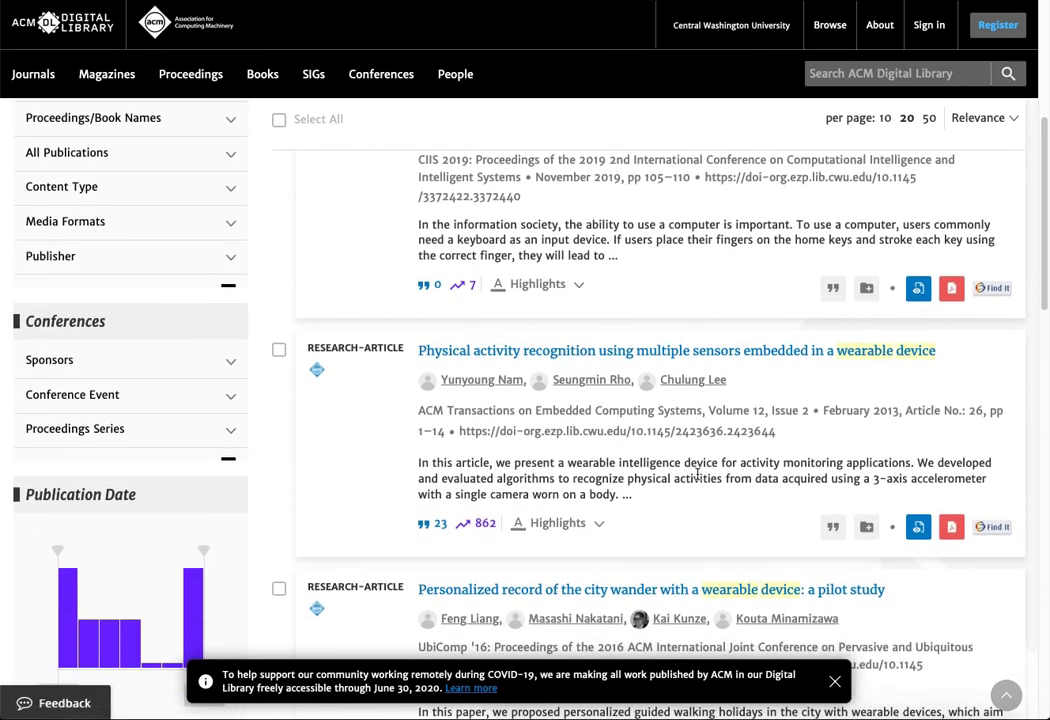
scroll(697, 472, up, 5)
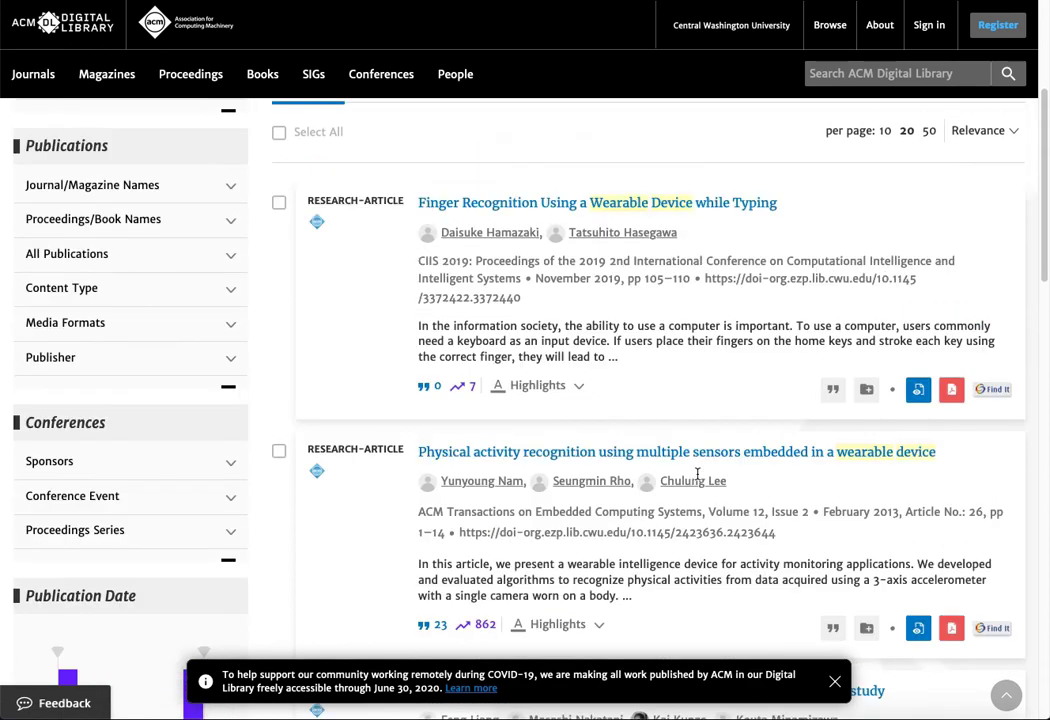
scroll(698, 480, up, 2)
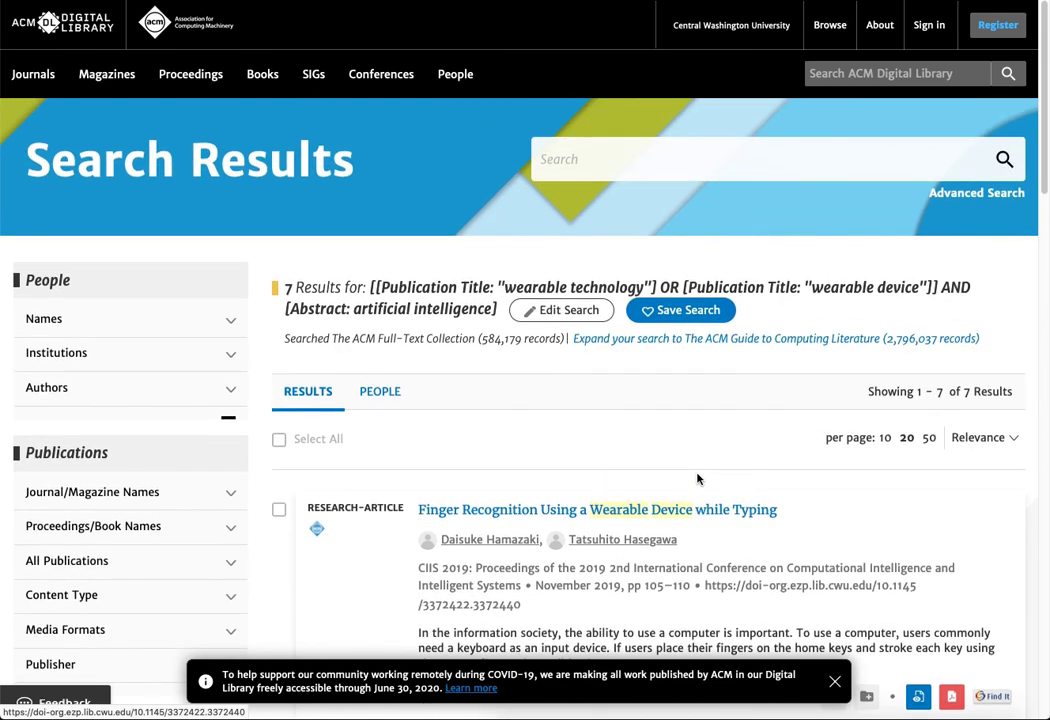